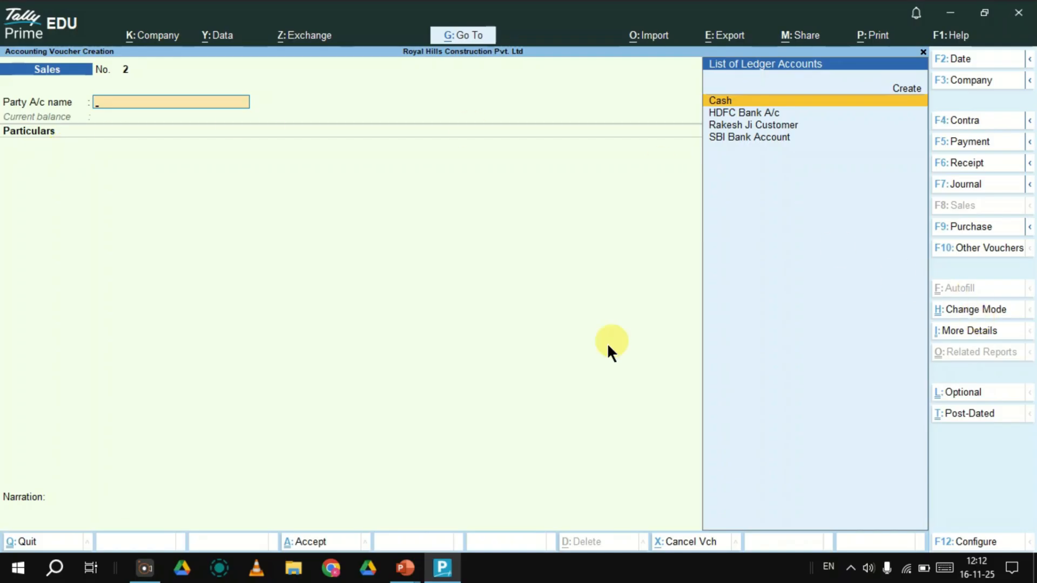
Change the sales voucher mode to Item Invoice.
key(ctrl+h)
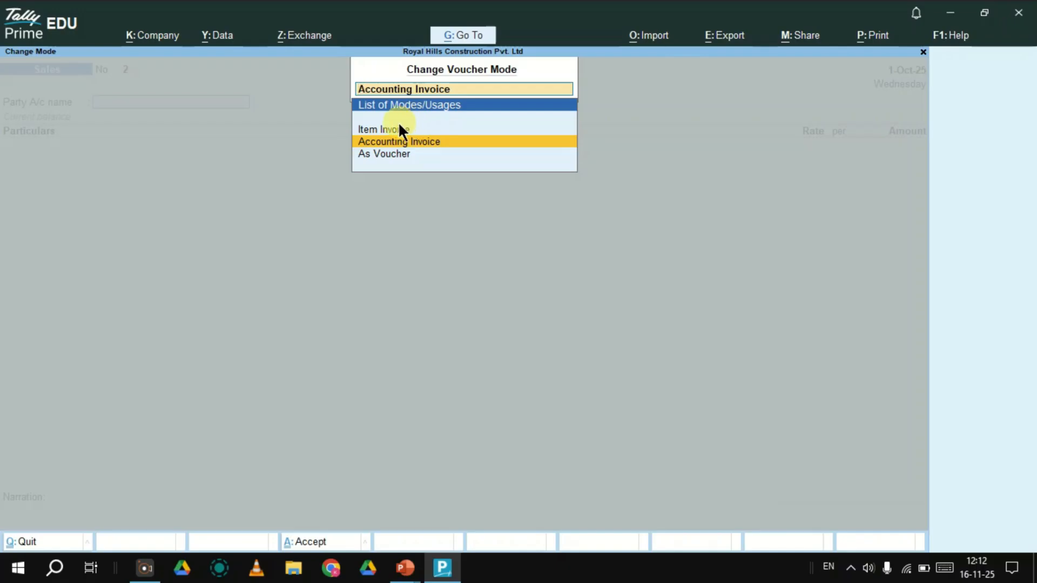
key(Return)
key(ctrl+h)
key(Up)
key(Return)
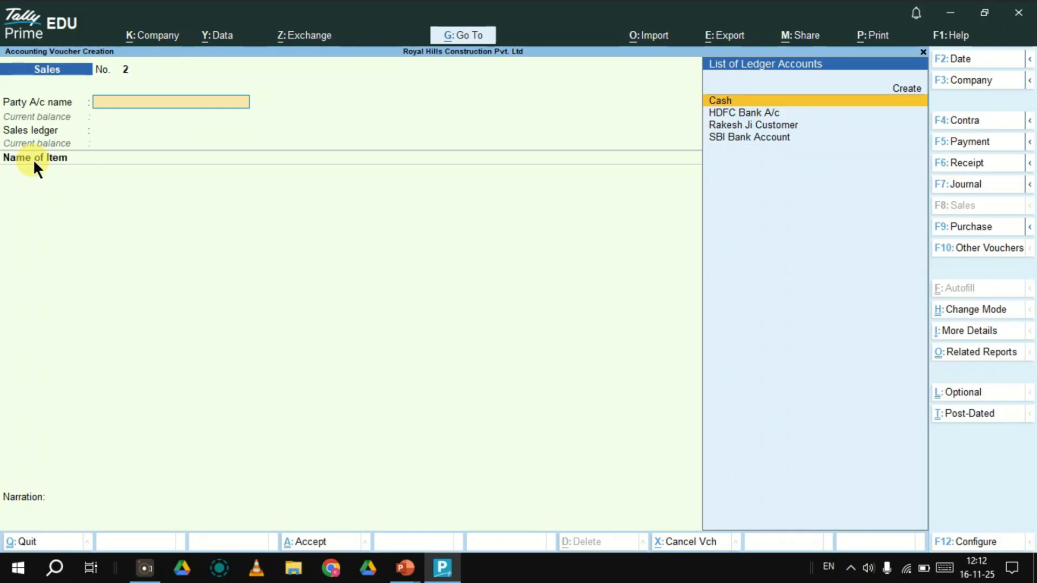
Switch the sales voucher back to Accounting Invoice mode.
key(ctrl+h)
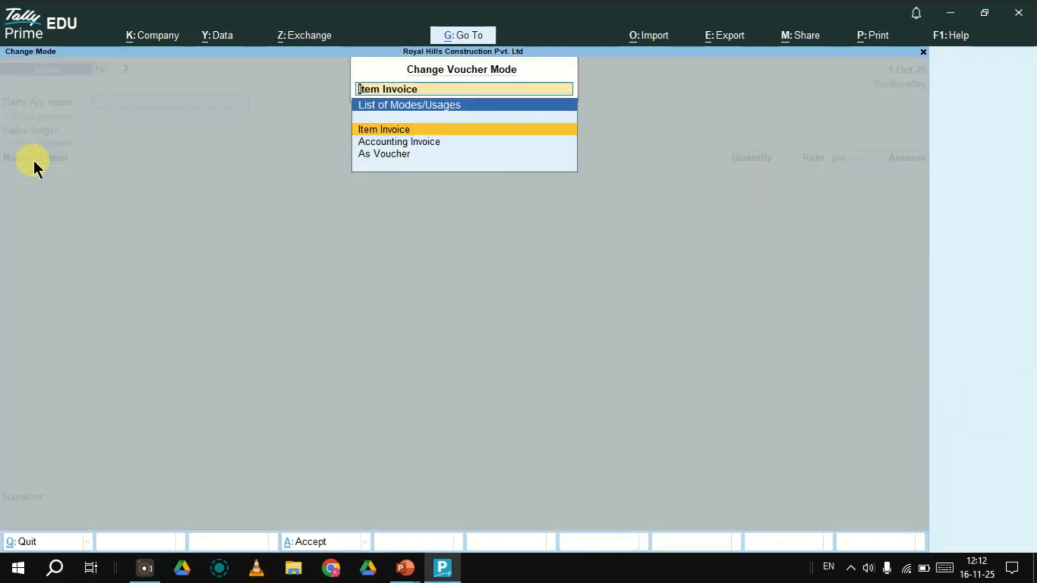
key(Down)
key(Return)
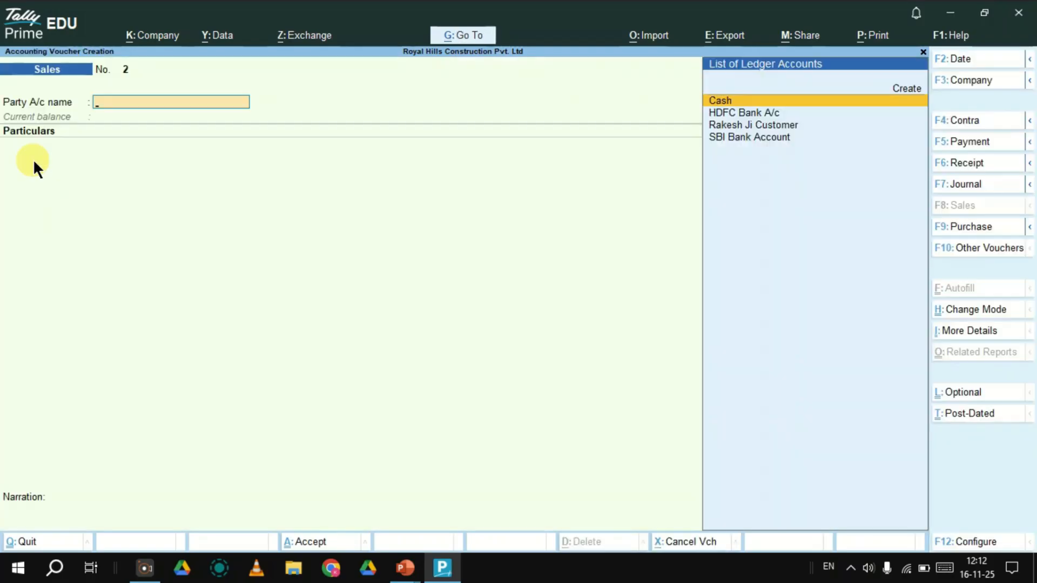
key(Down)
key(Down)
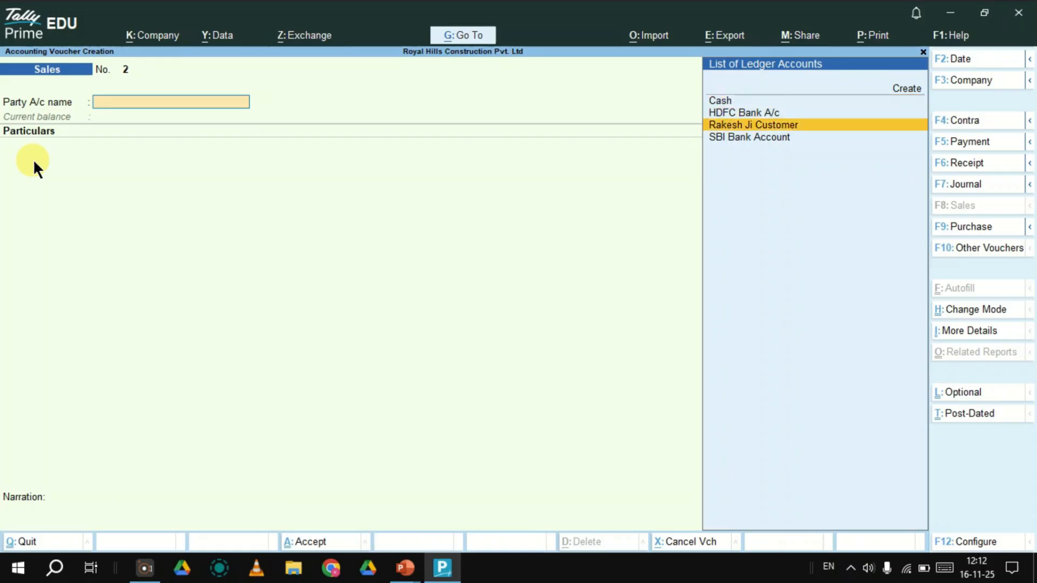
key(Return)
key(ctrl+a)
key(ctrl+a)
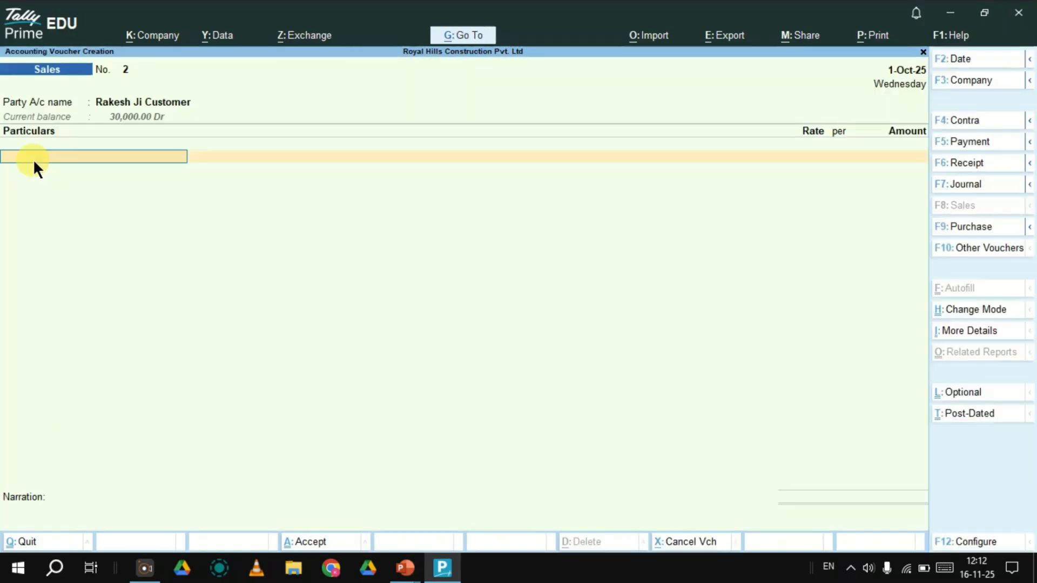
key(BackSpace)
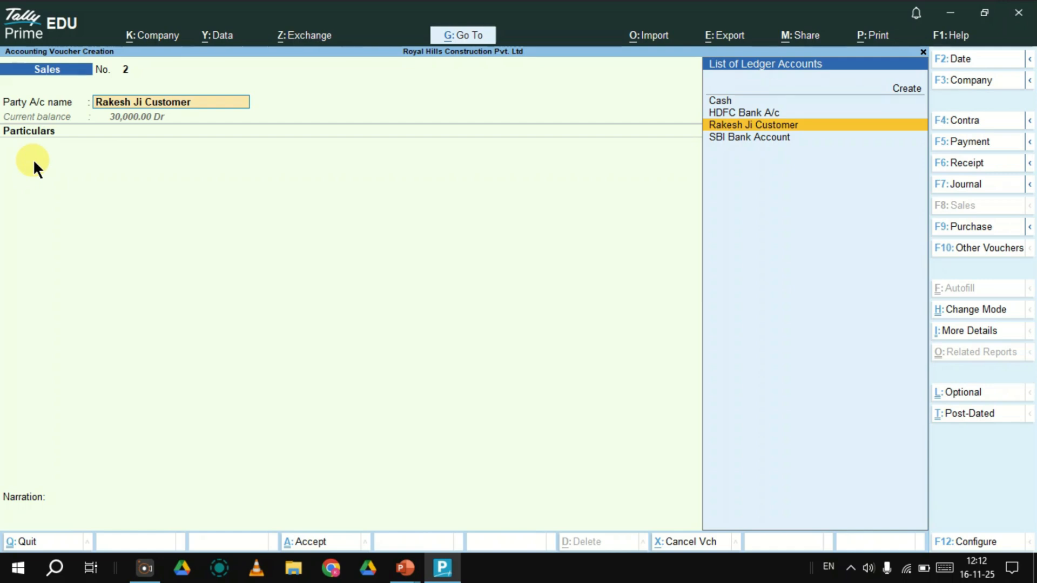
Create a party ledger with the Indore customer's name under Sundry Debtors, and accept its party details with the dispatch details left blank.
key(alt+c)
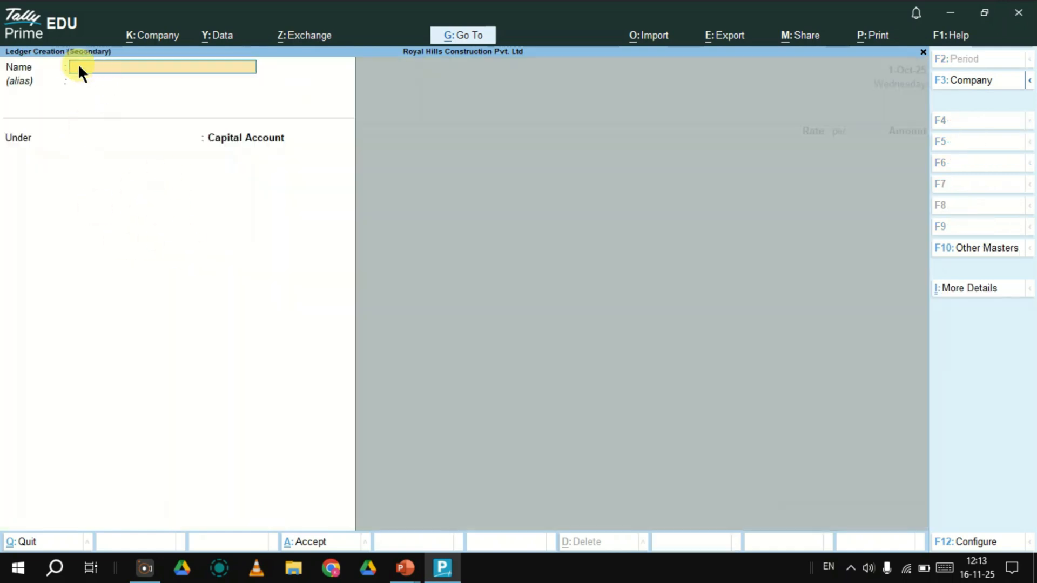
text(Amit Customer Indore)
key(Return)
text(Sundry)
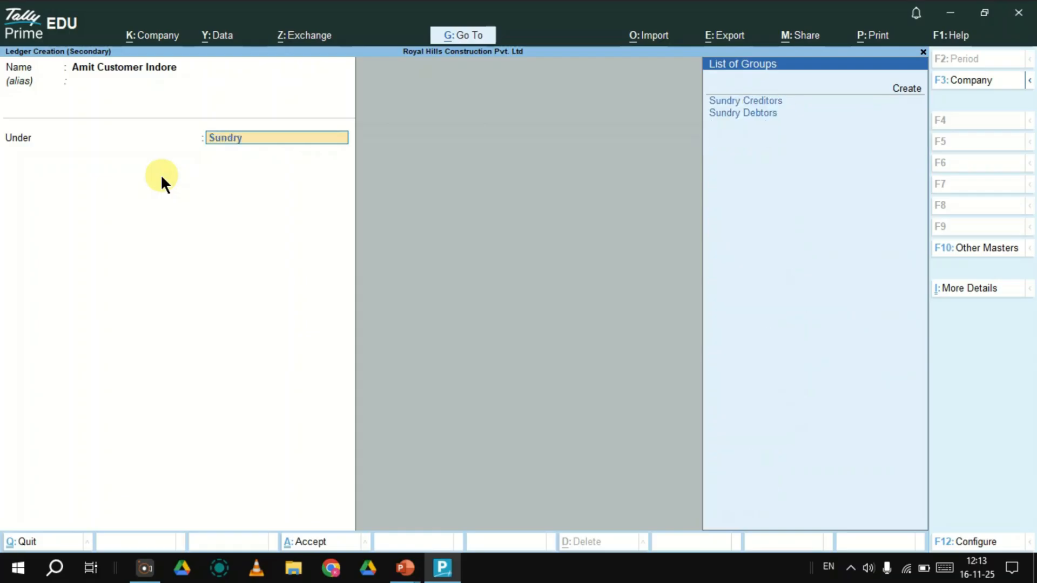
key(Down)
key(Return)
key(ctrl+a)
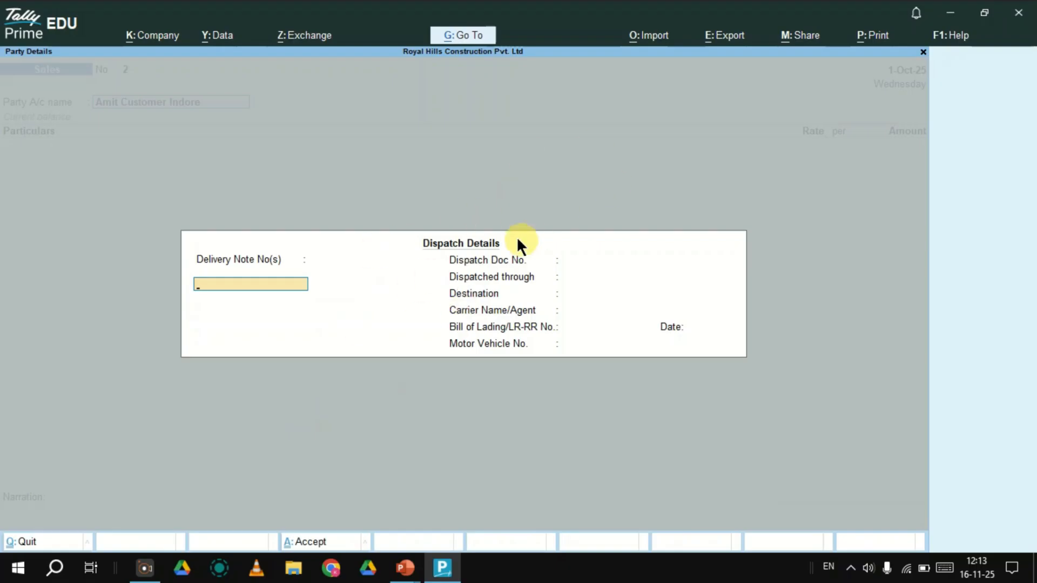
key(Escape)
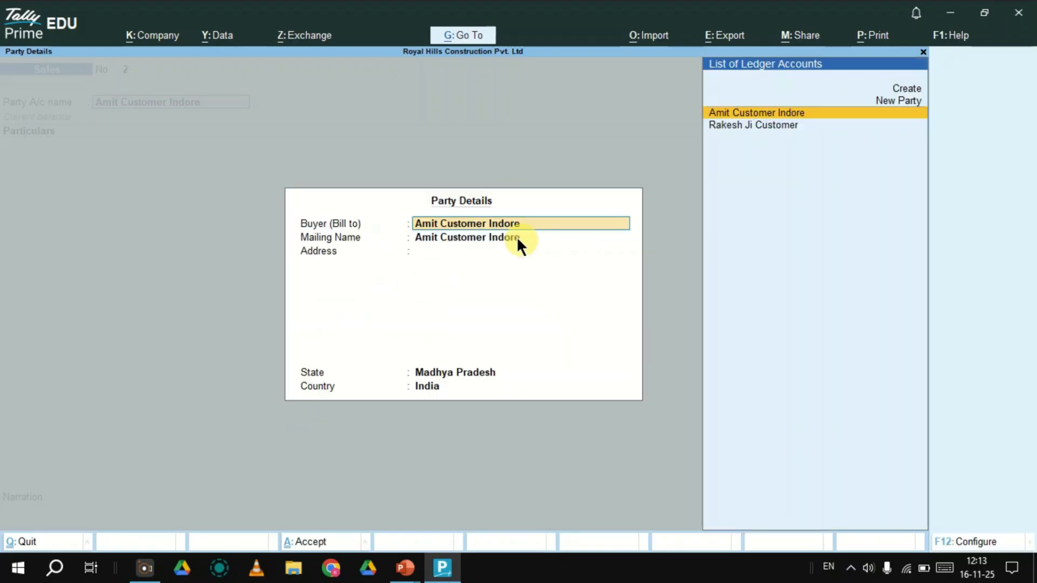
key(ctrl+a)
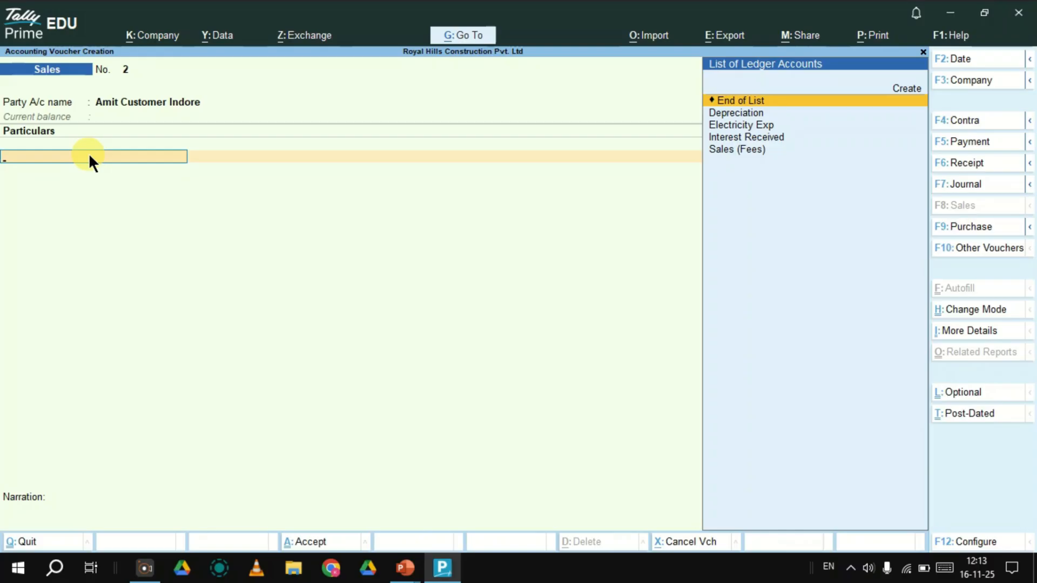
Start a new ledger from the voucher's first particulars line and name it Legal Services (Sales).
key(alt)
key(alt)
key(alt+c)
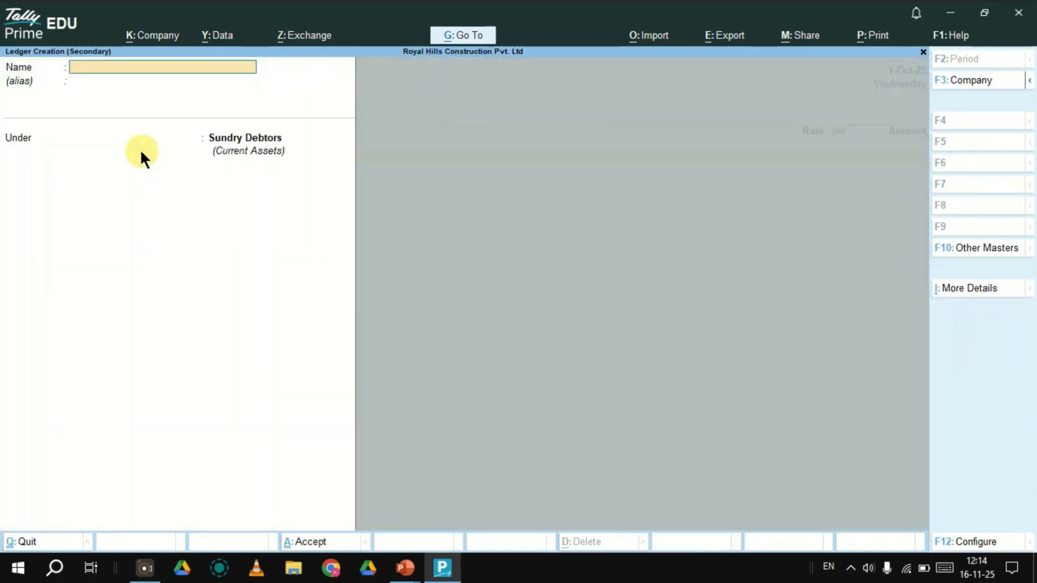
text(Legal Ch)
key(BackSpace)
key(BackSpace)
text(Services)
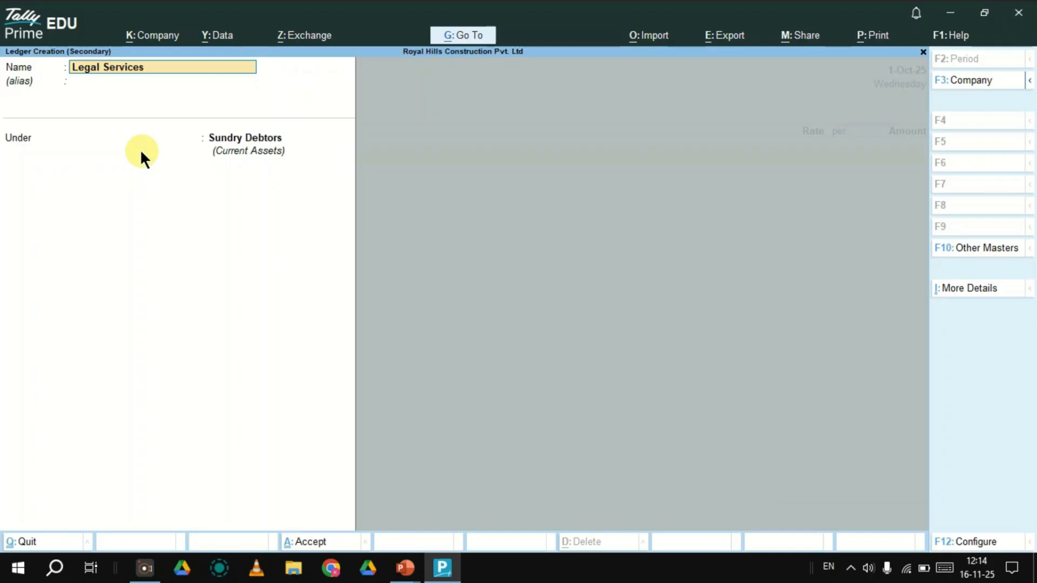
text( (S)ales)
key(Return)
key(Return)
key(Escape)
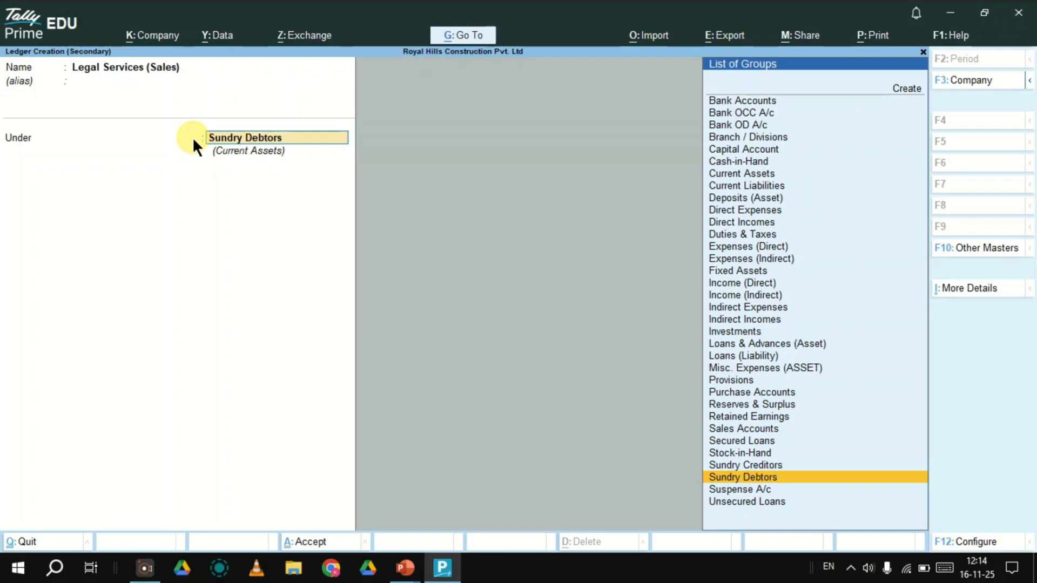
Place the Legal Services (Sales) ledger under Sales Accounts and save it into the voucher line.
text(Sales)
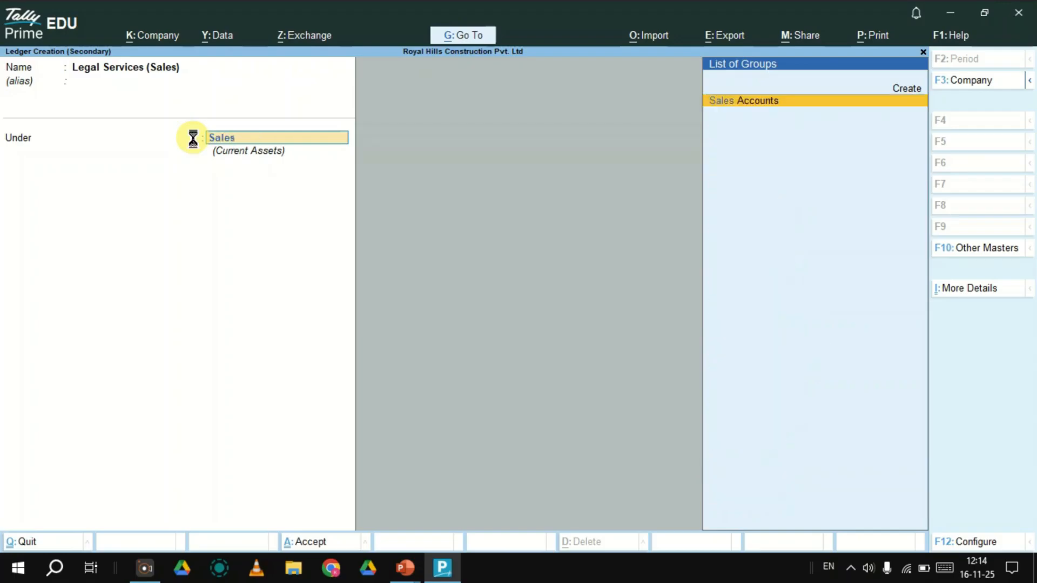
key(Return)
key(Return)
key(Return)
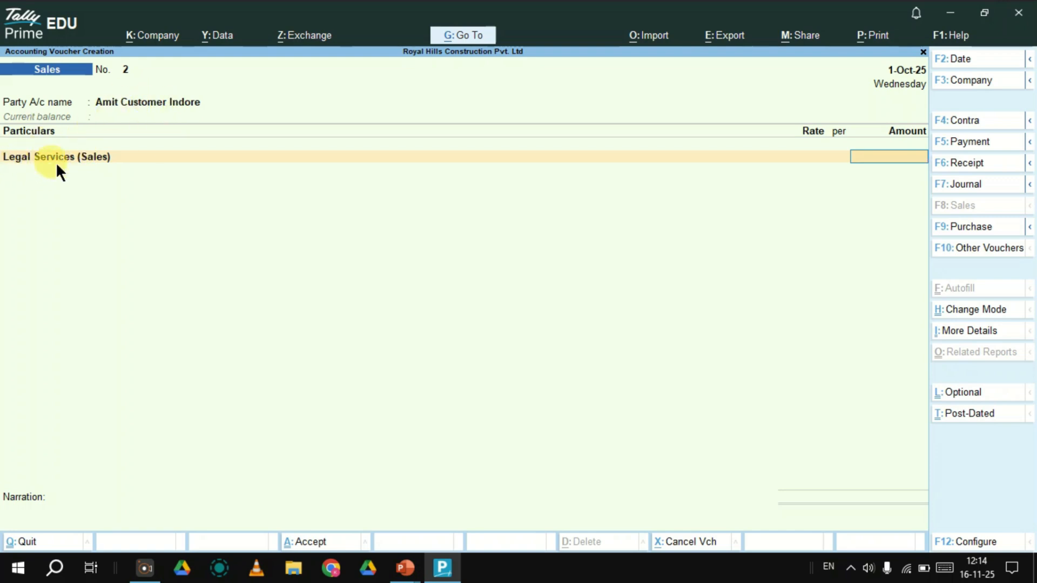
Enter 50,000 as the Legal Services (Sales) amount and save the sales voucher with a blank narration.
text(50000)
key(Return)
key(Return)
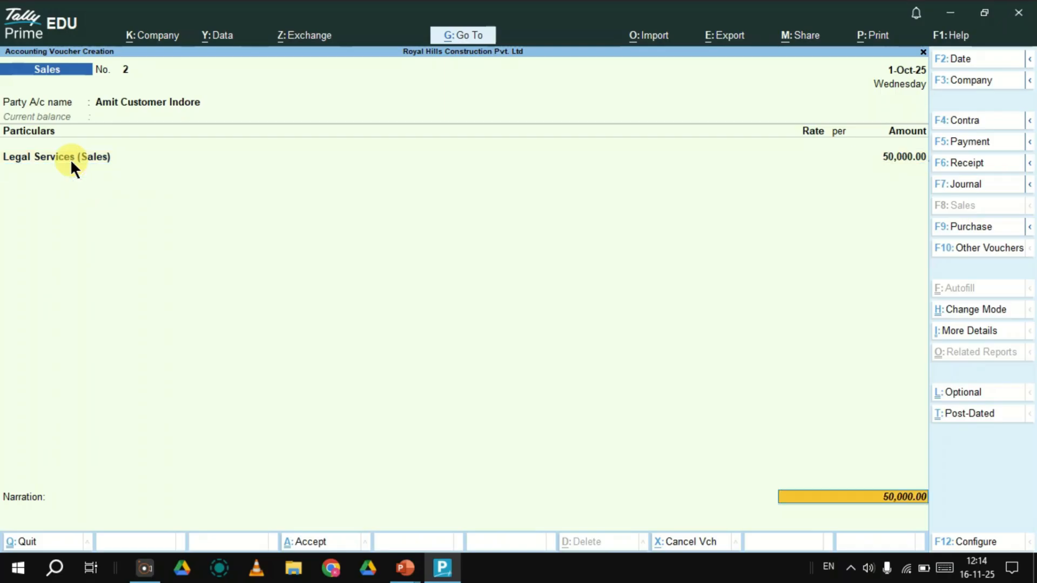
key(Return)
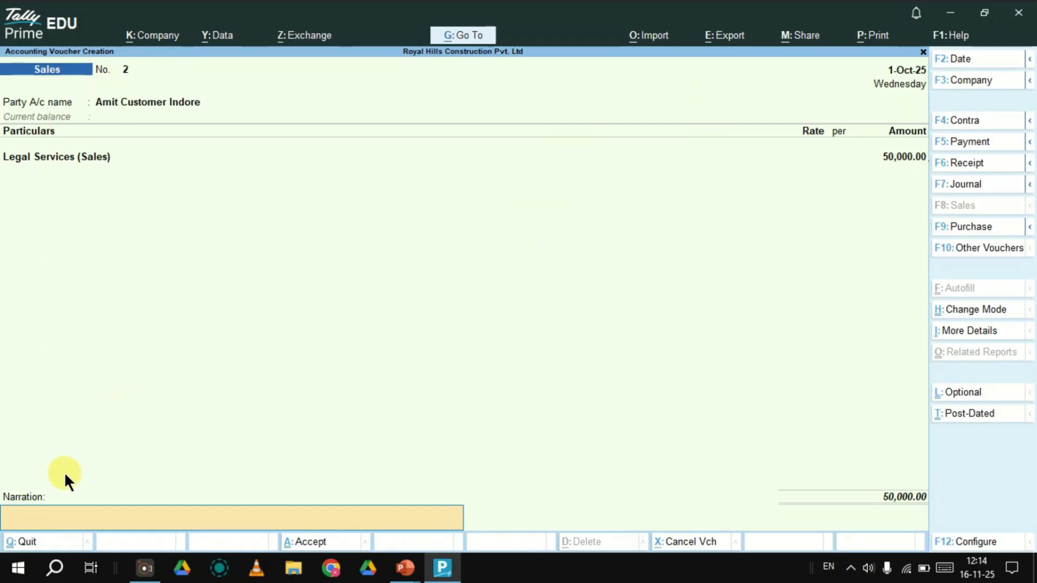
key(Return)
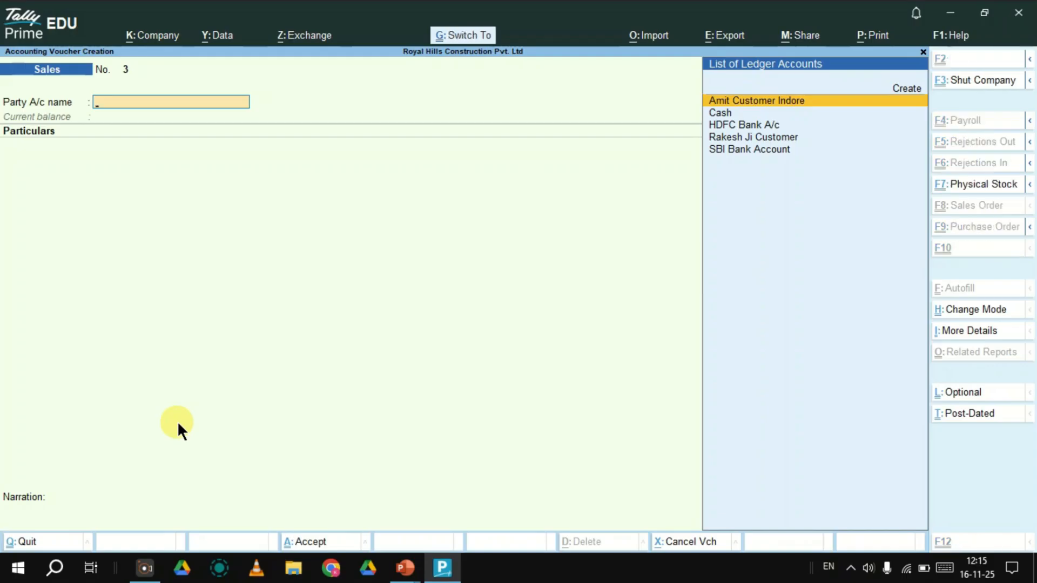
Set the new sales voucher to Item Invoice mode and choose the Indore customer as party, accepting the blank dispatch details.
key(ctrl+h)
key(Up)
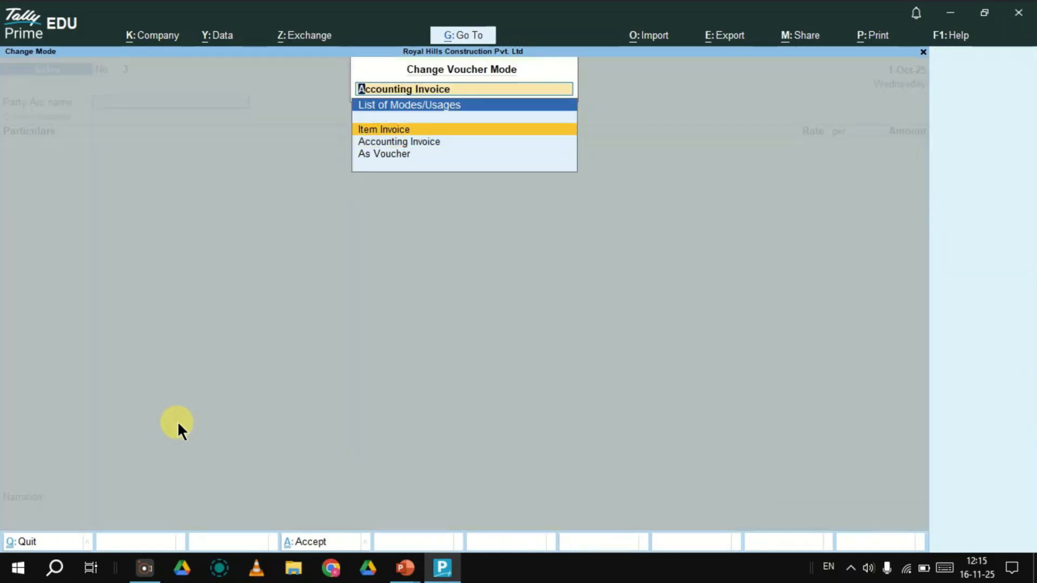
key(Return)
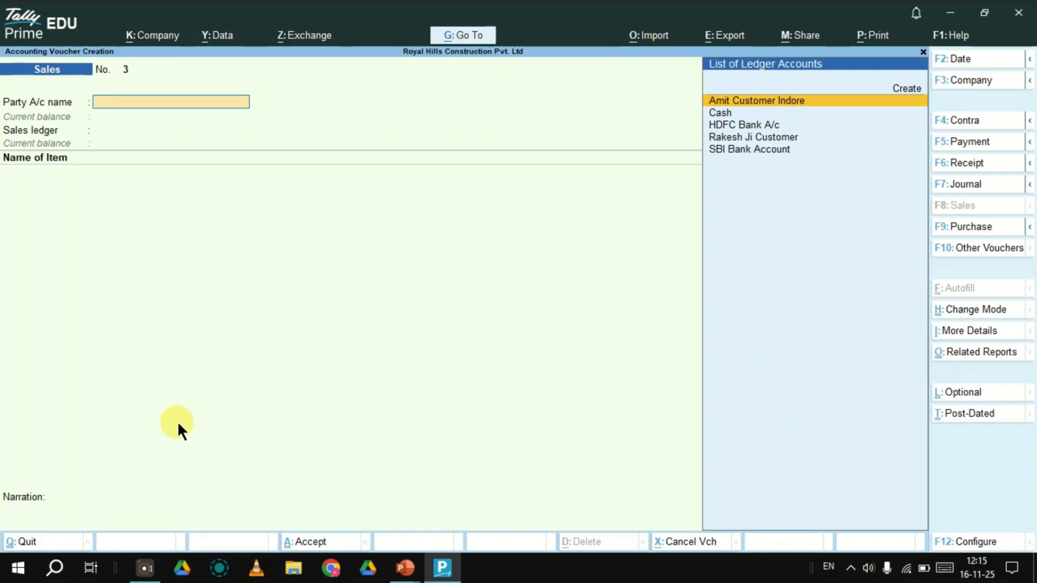
key(Return)
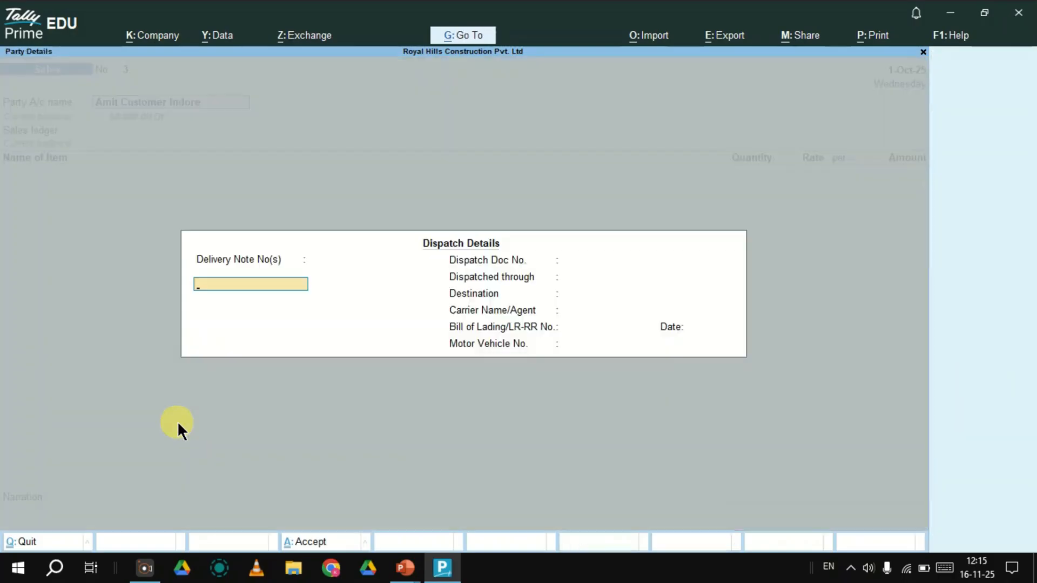
key(ctrl+a)
key(ctrl+a)
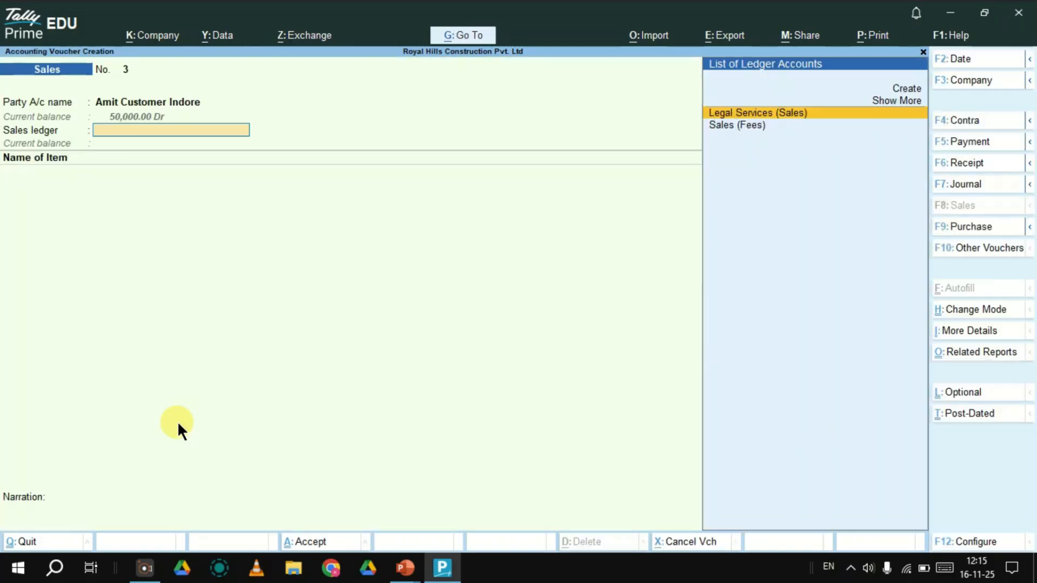
Create a sales ledger named Sales of Goods under Sales Accounts for the item invoice.
key(Up)
key(Down)
key(Up)
key(Up)
key(Return)
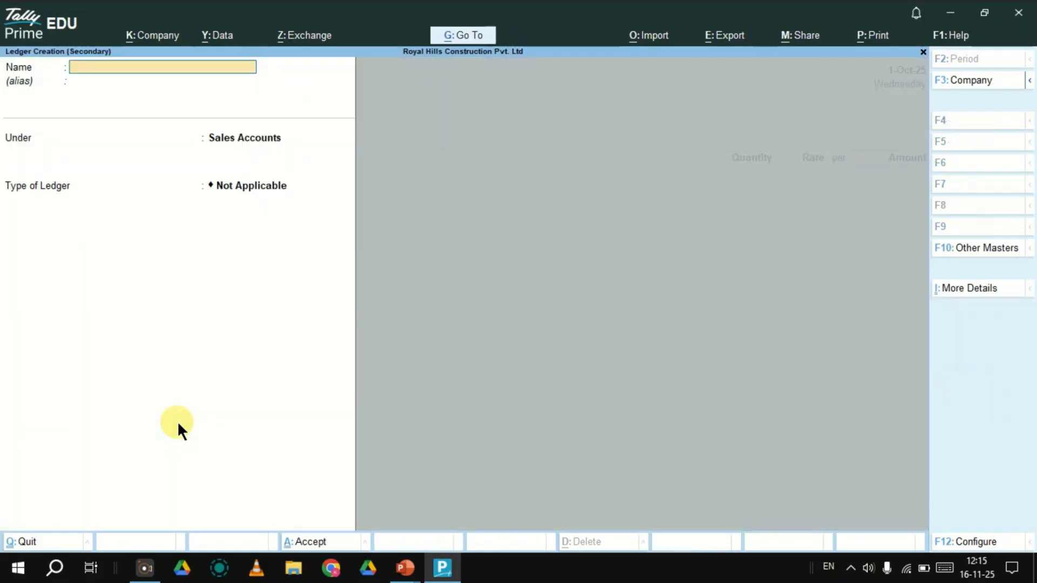
text(Sales of Goods)
key(Return)
key(Return)
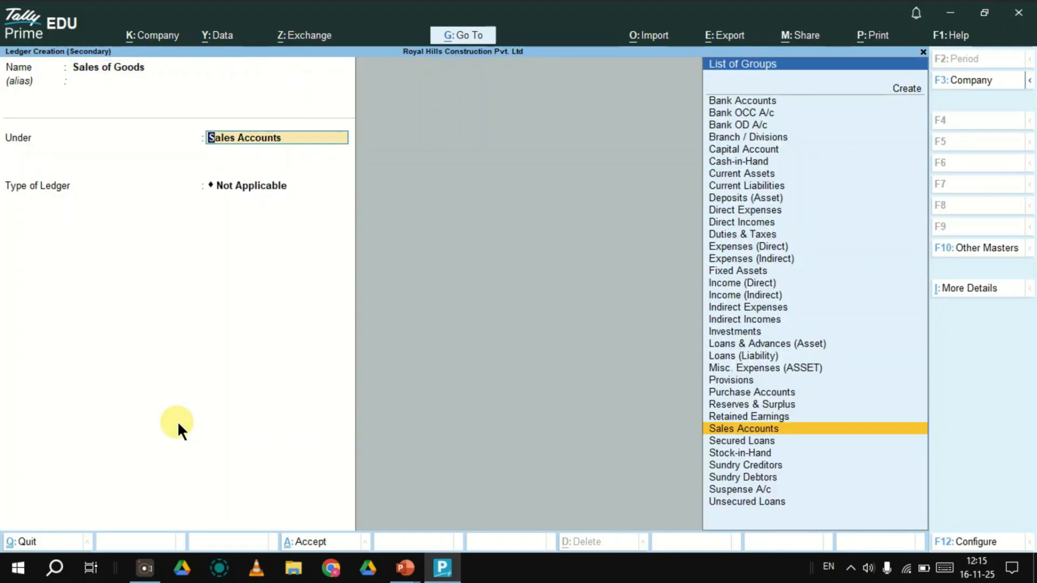
key(Return)
key(Return)
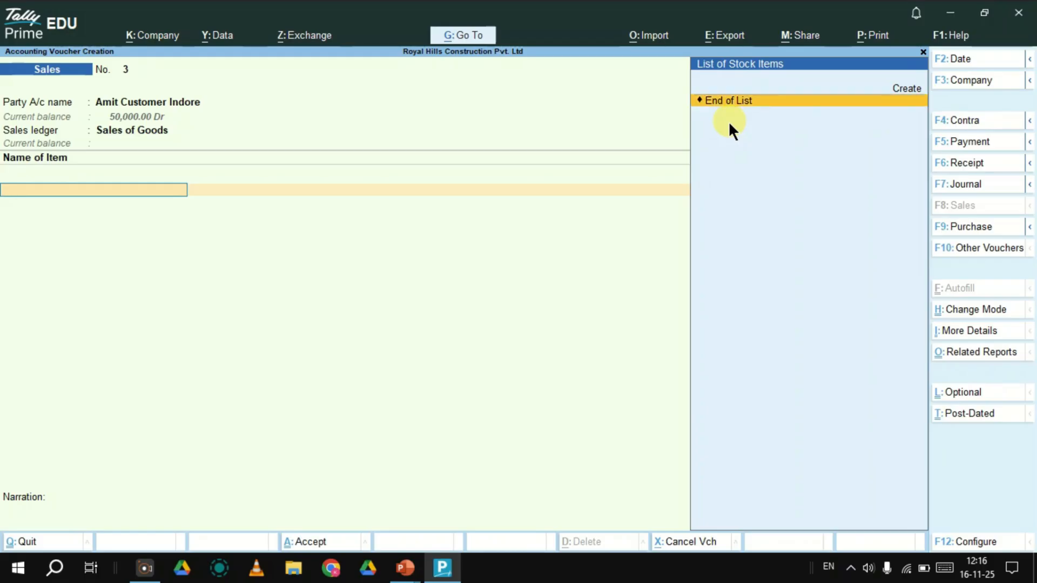
Create a stock item named Computer under Primary with a new unit nos, leaving the rate of duty blank.
key(alt+c)
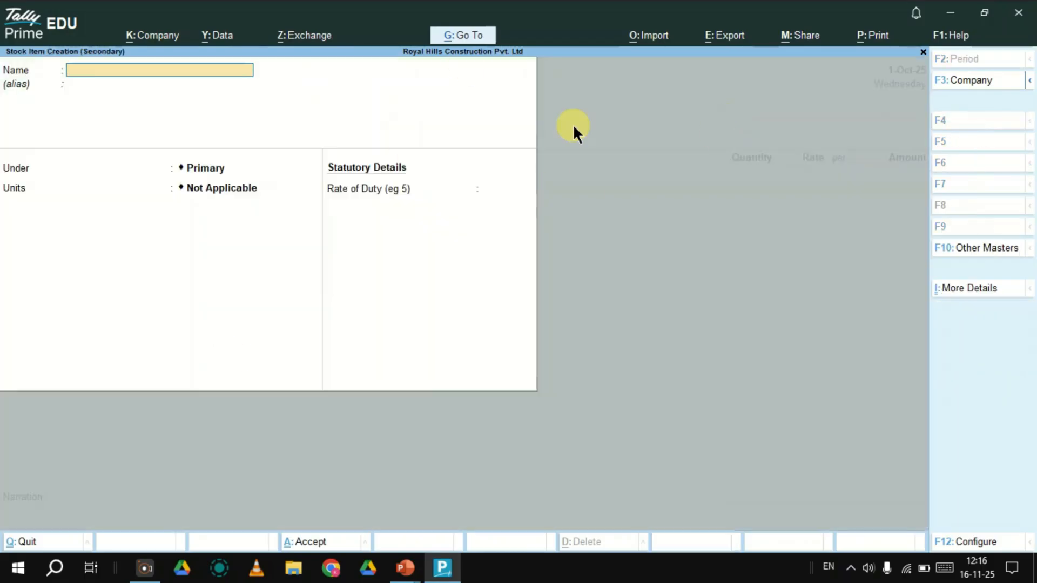
text(Computer)
key(Return)
key(Return)
key(Return)
key(c)
key(alt+c)
text(nos)
key(Return)
key(Return)
key(Return)
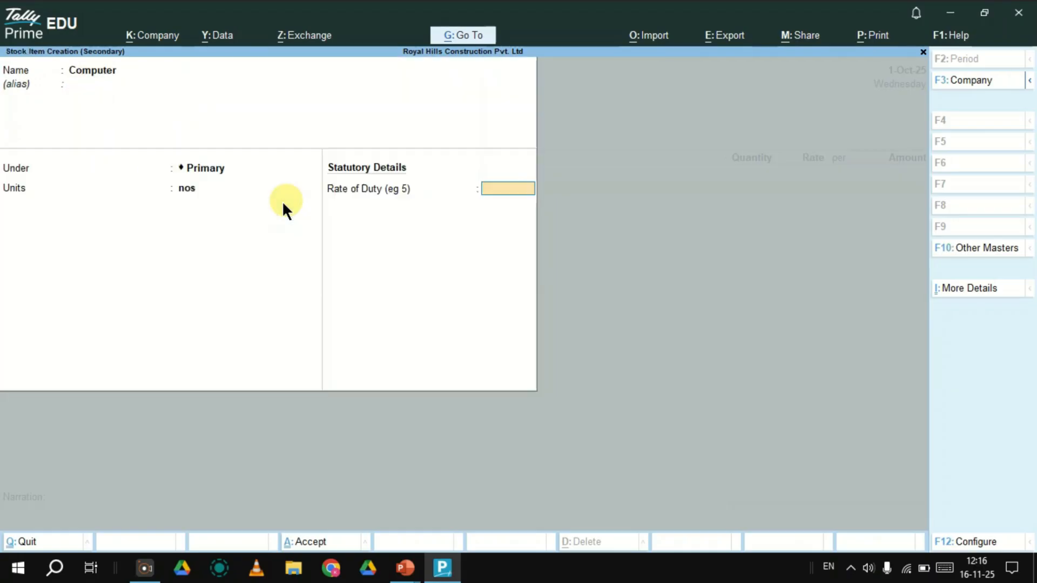
key(Return)
Open the Computer stock item for alteration and accept its details.
key(ctrl+Return)
key(Return)
key(Return)
key(Return)
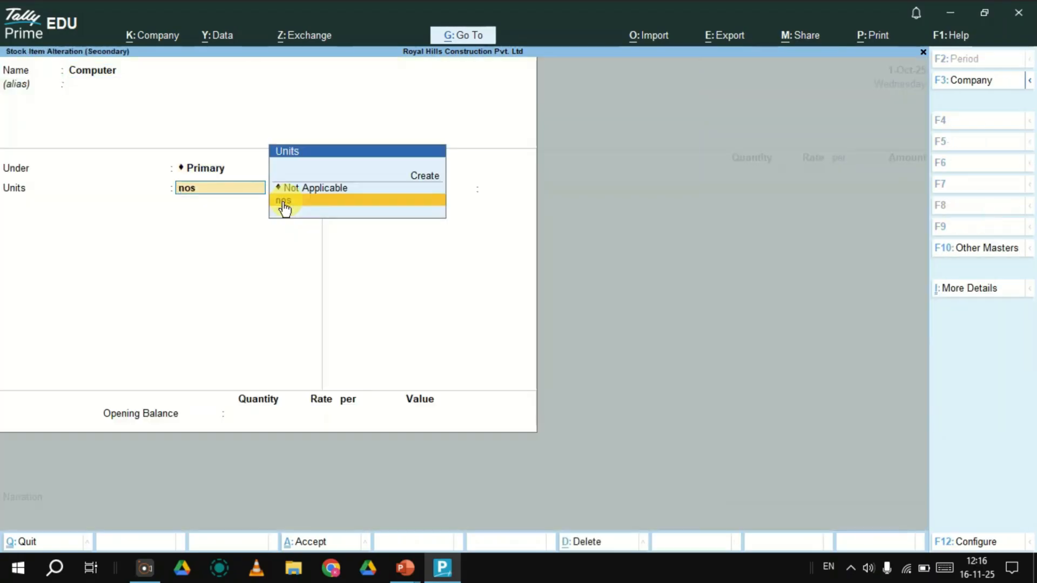
key(ctrl+a)
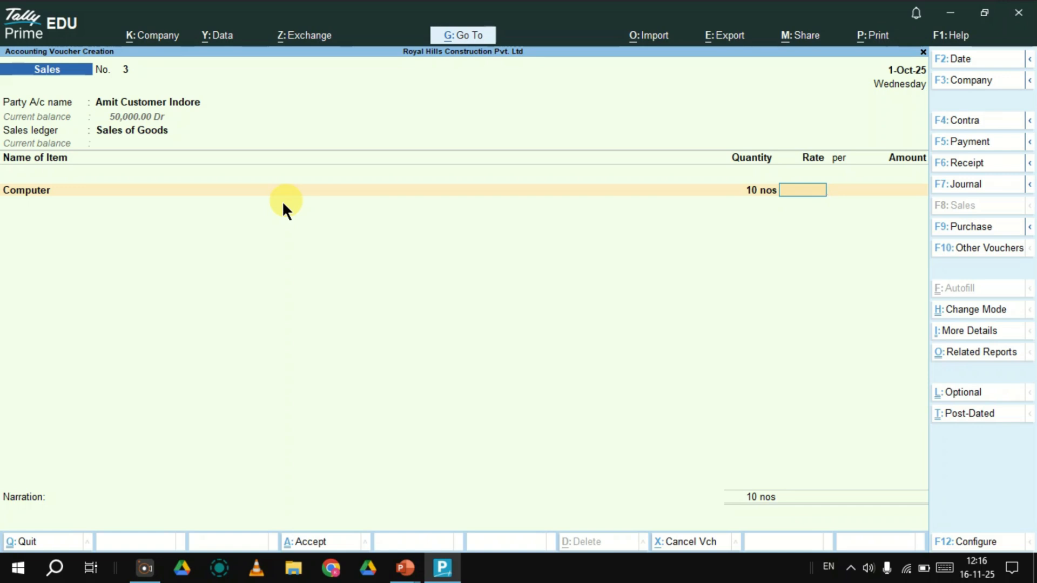
Enter 10 nos of Computer at a rate of 80,000 and save the sales voucher with a blank narration.
key(Return)
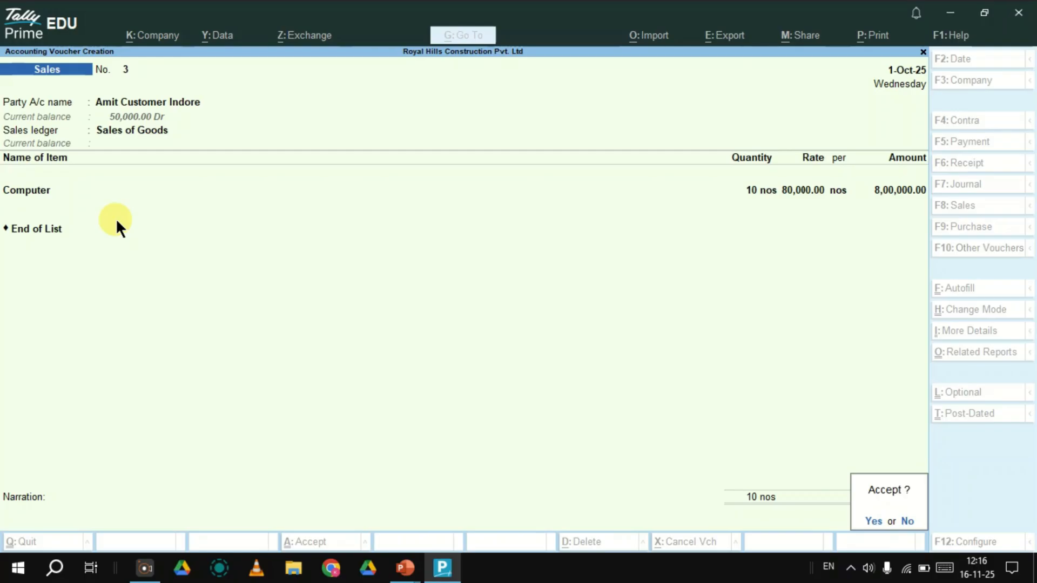
key(Return)
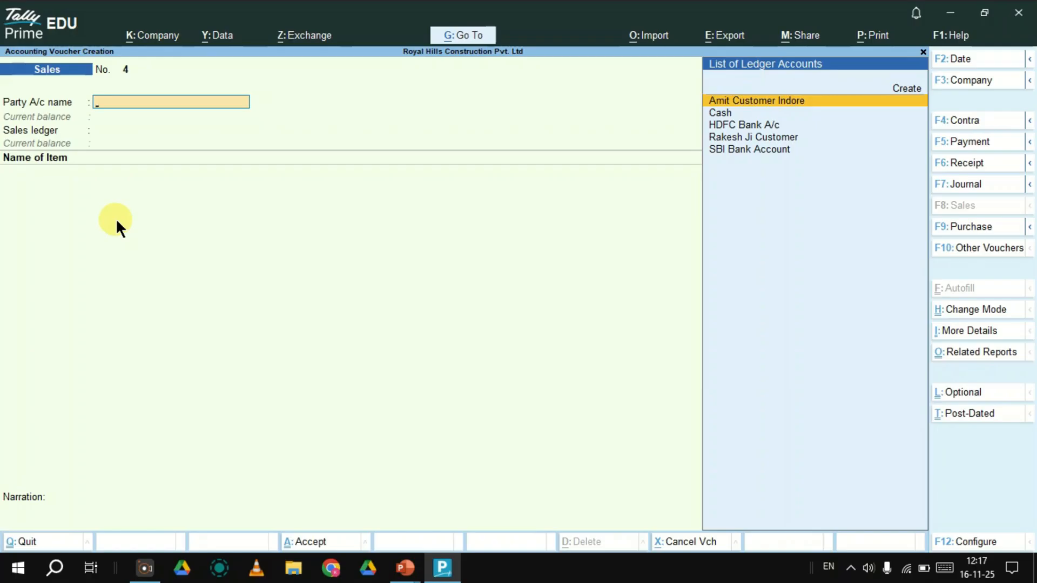
key(Escape)
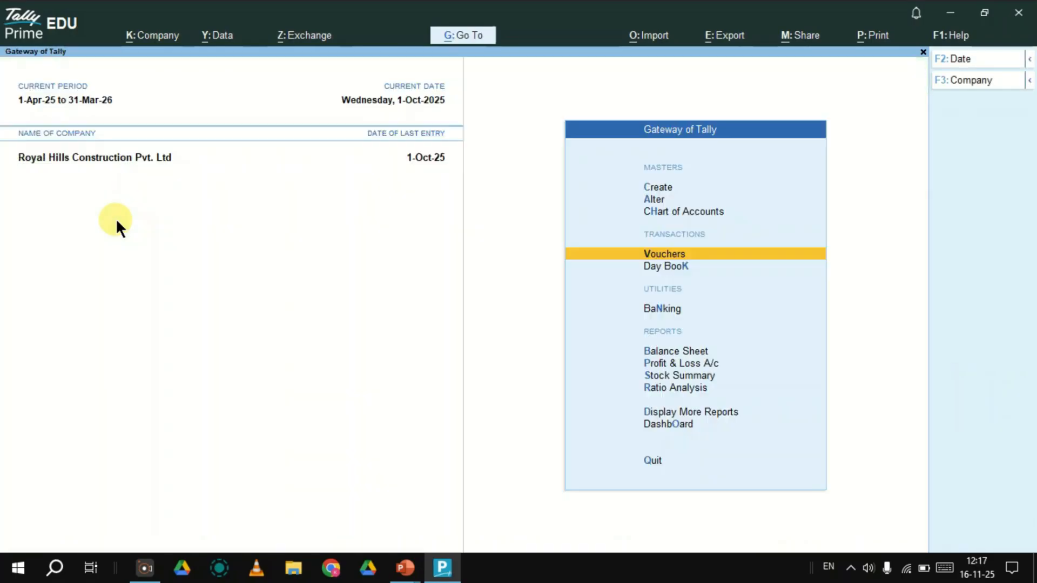
key(Return)
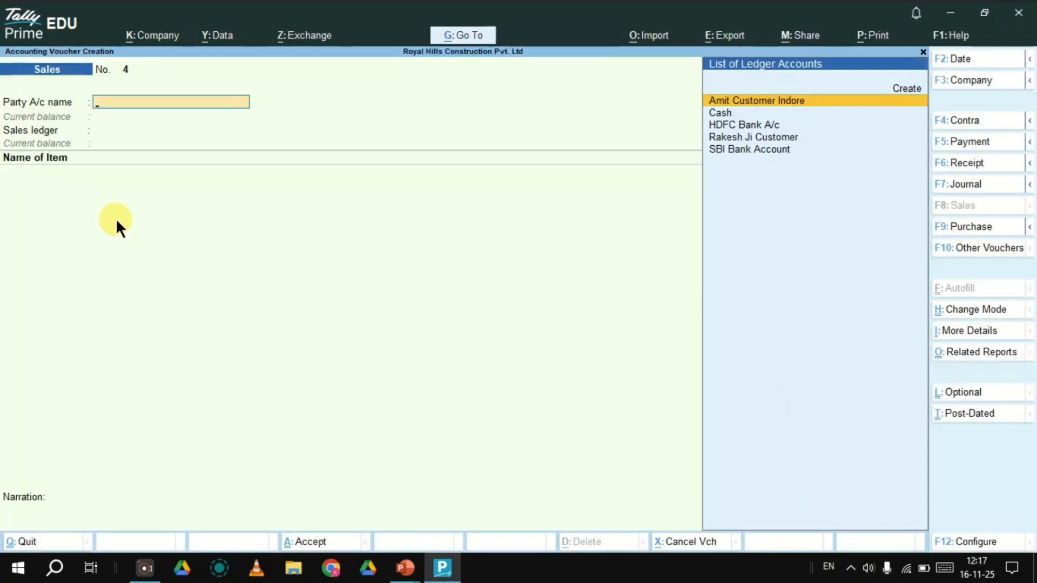
Leave voucher entry, open the Day Book and set its date to 1-5-2025.
key(Escape)
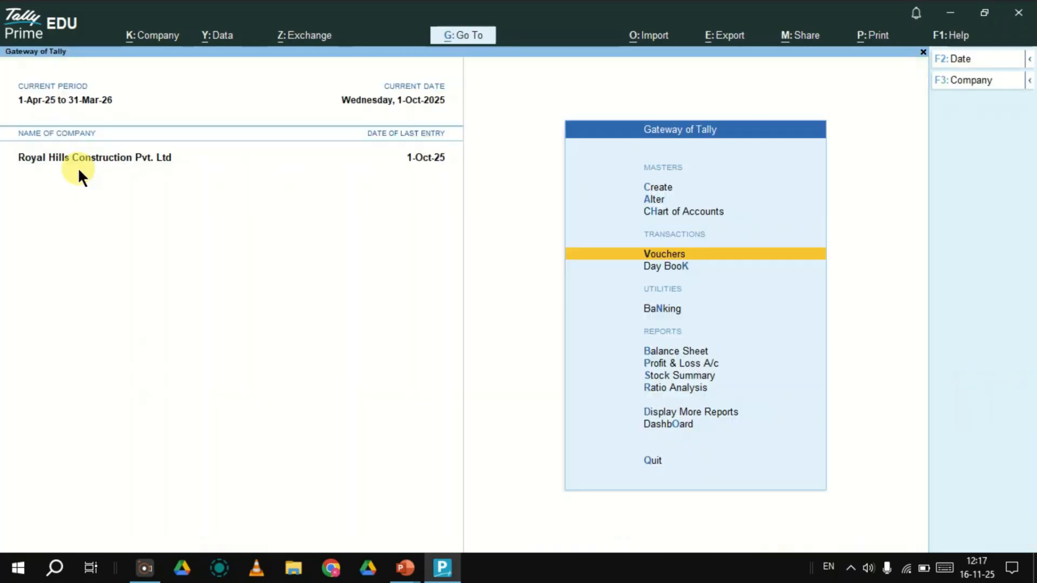
click(678, 269)
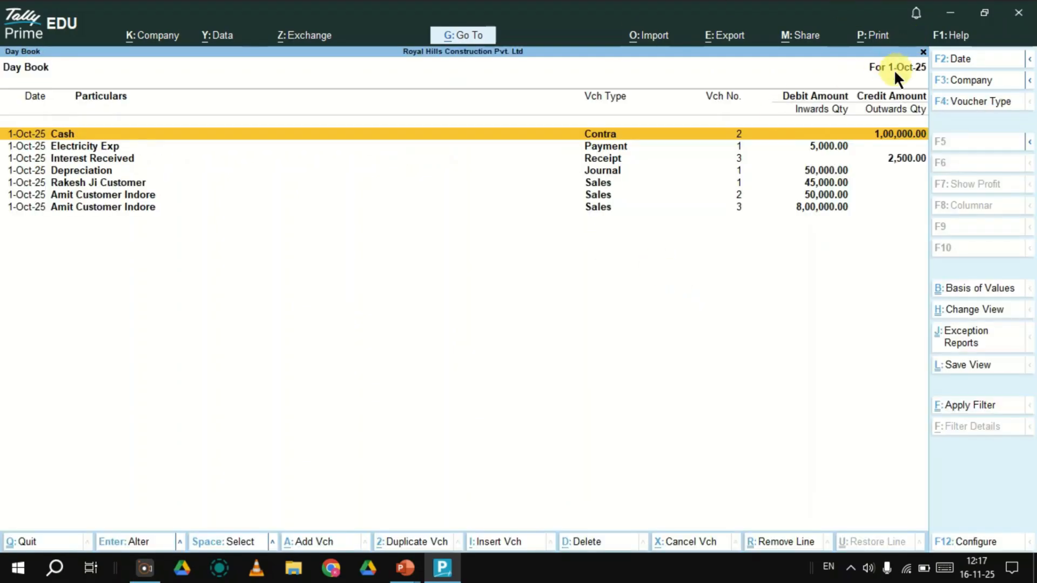
click(940, 61)
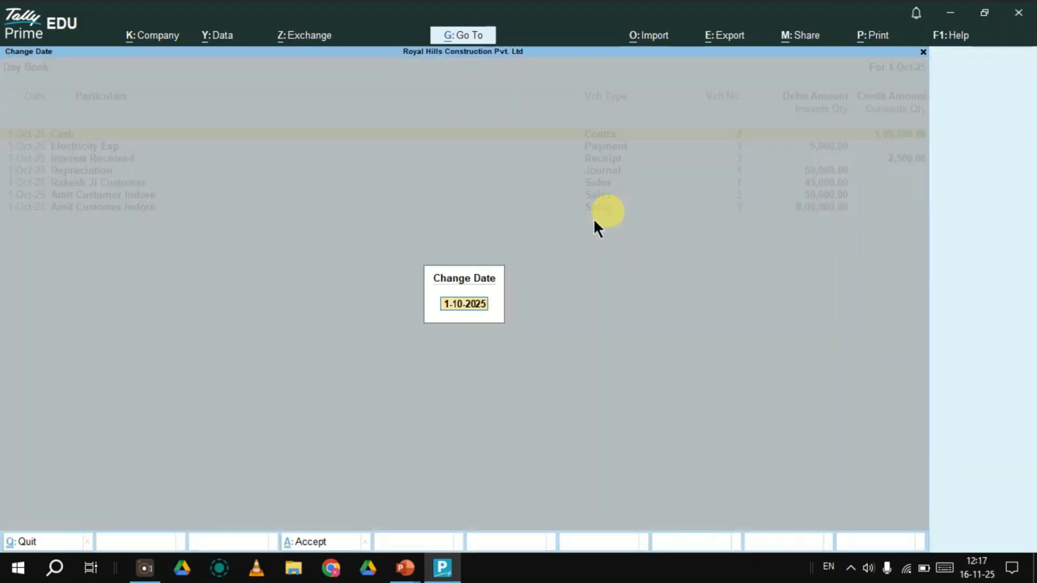
text(1.)
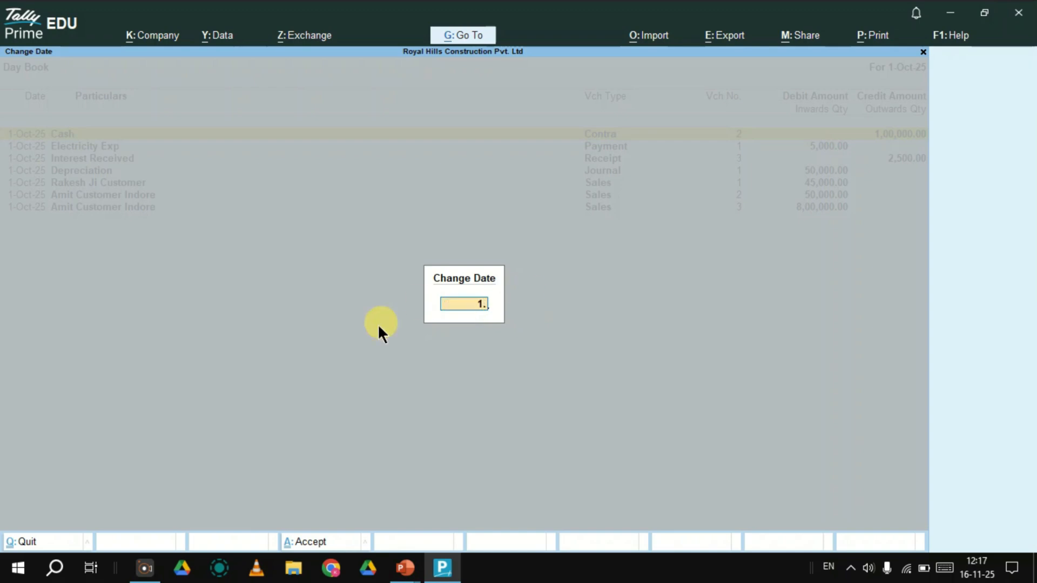
text(5)
key(Return)
Show the Day Book for 1-4-2025, expanding its entries to the detailed view and condensing them again.
key(F2)
text(1.4)
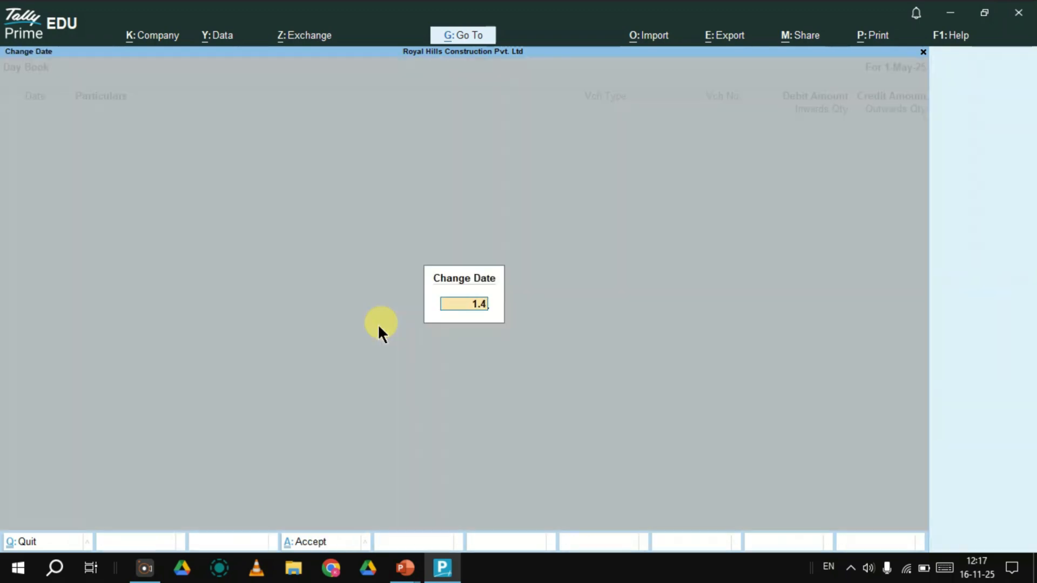
key(Return)
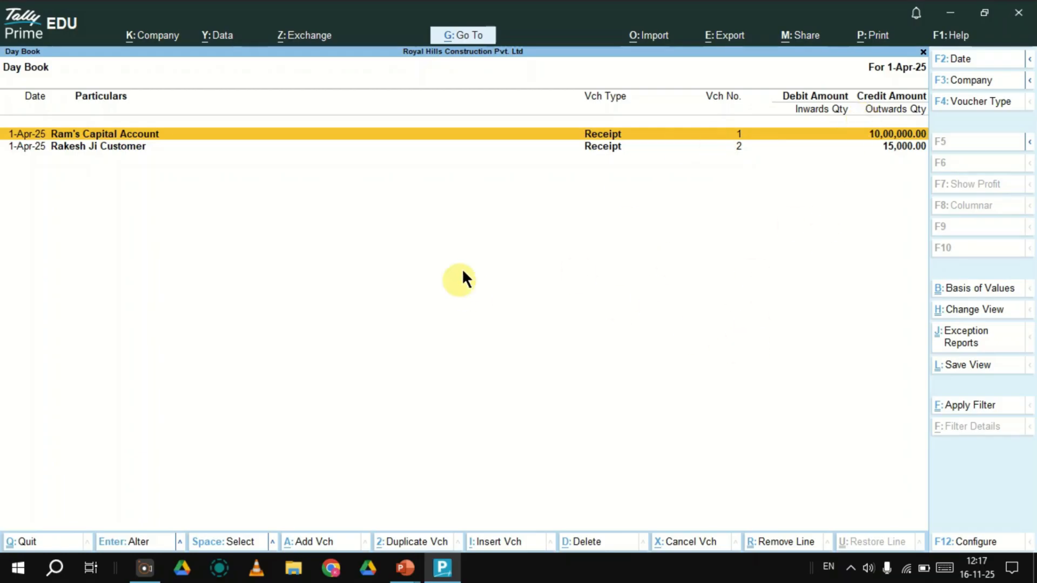
key(alt+F5)
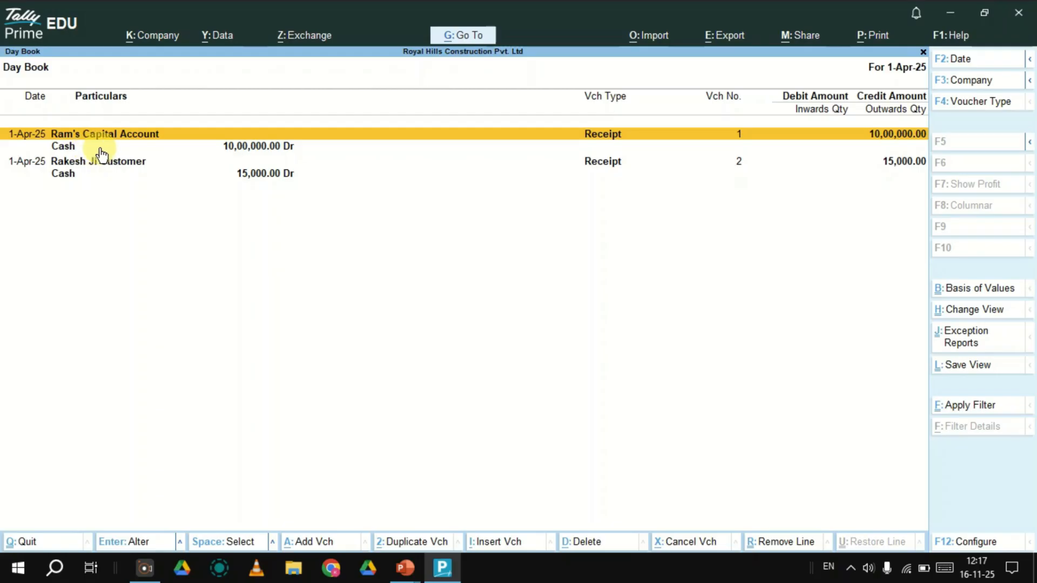
key(alt+F5)
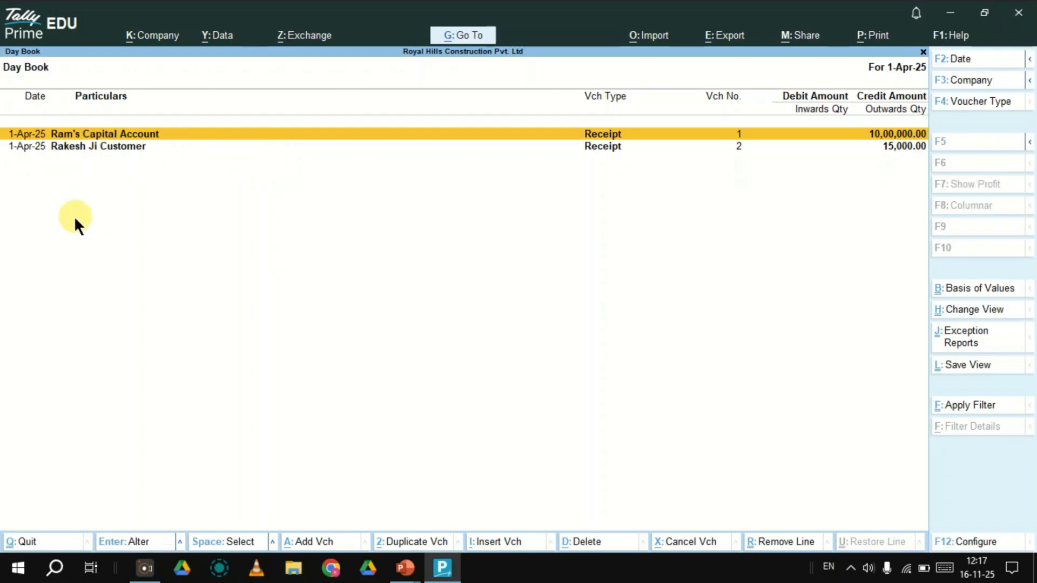
Set the Day Book date to 1-10-2025 to view that day's vouchers.
key(F1)
key(F2)
text(1-10)
key(Return)
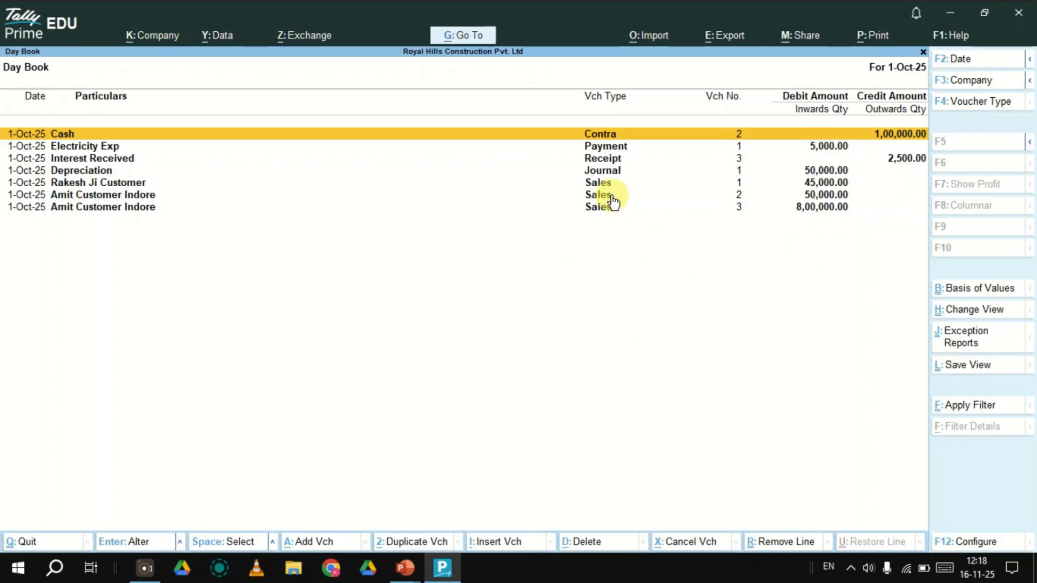
Set the Day Book period from 1-4-2025 to 1-12-2025 to list all vouchers in that range.
key(alt+F2)
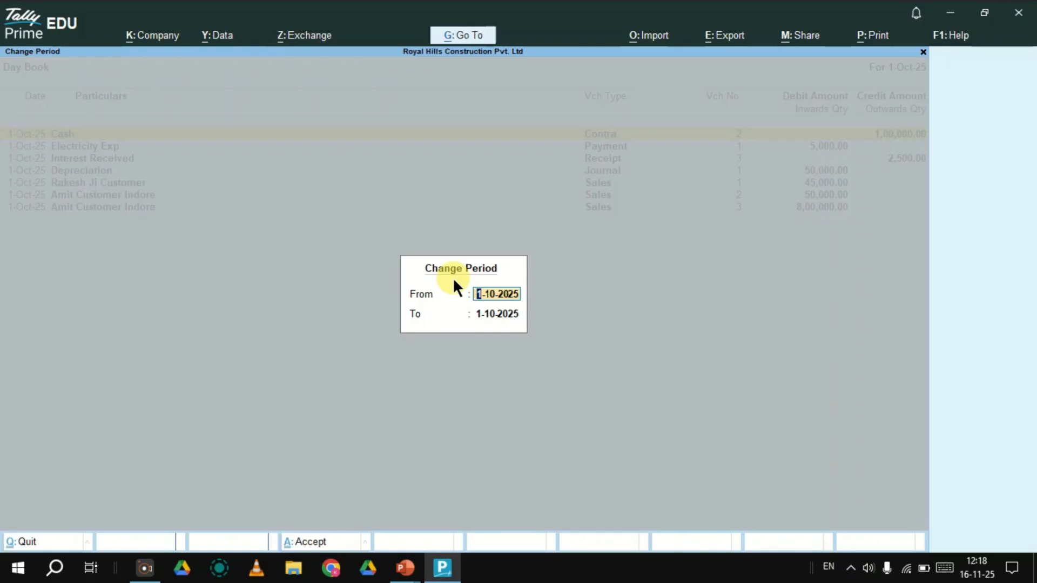
text(1.5)
key(BackSpace)
text(4)
key(Return)
text(1.12)
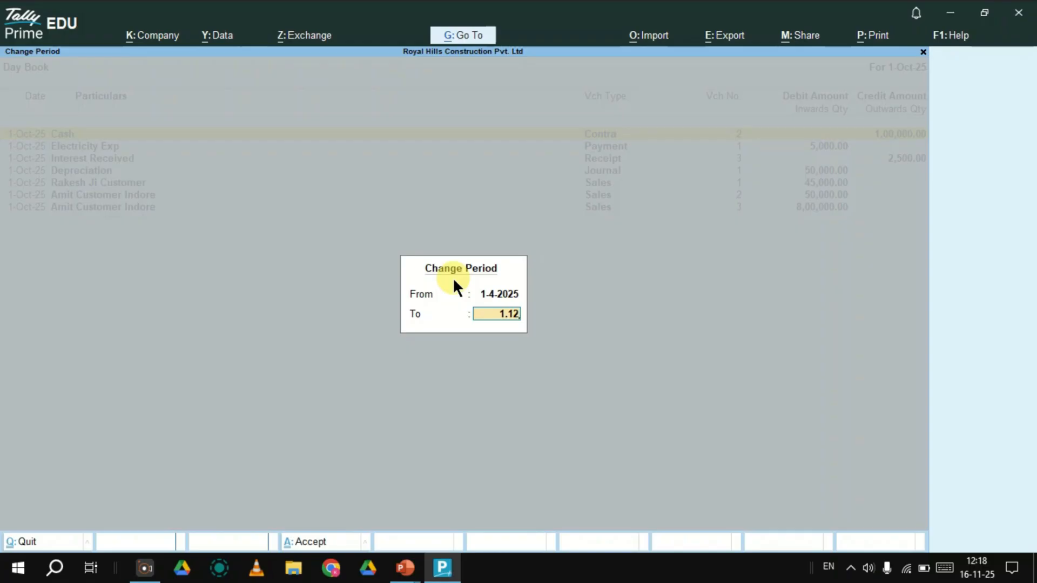
key(Return)
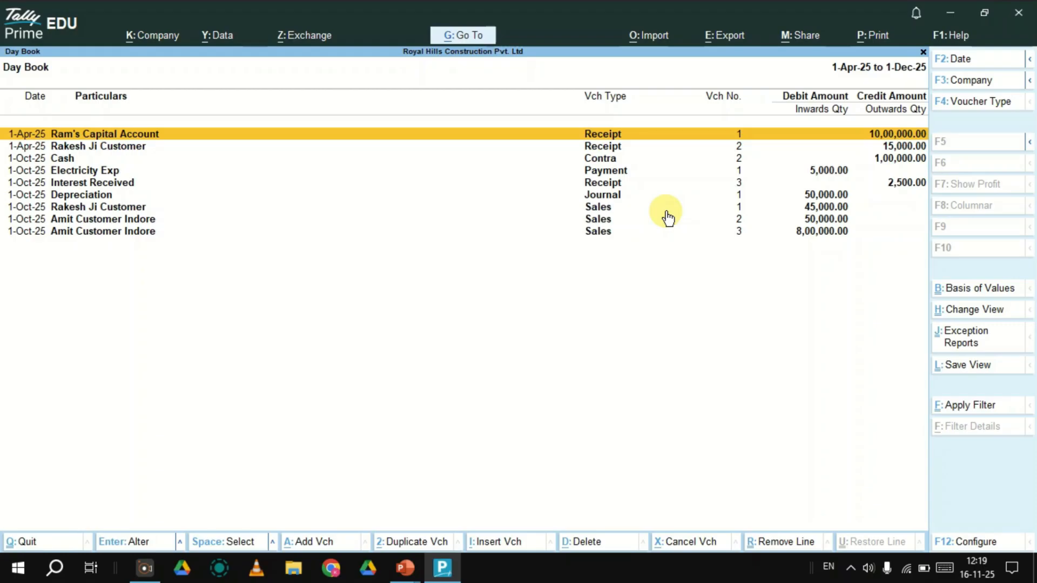
key(Escape)
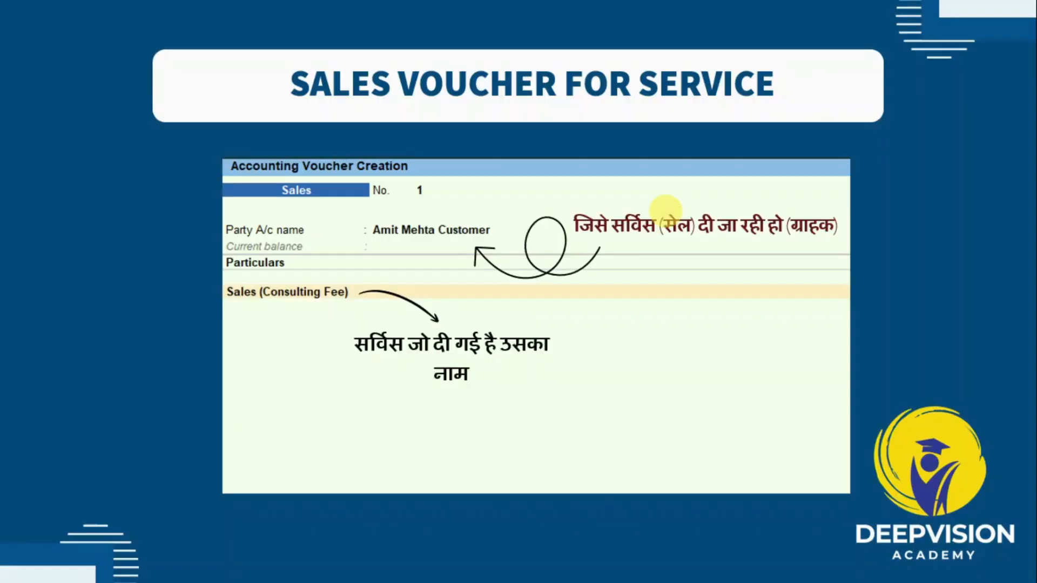
click(898, 142)
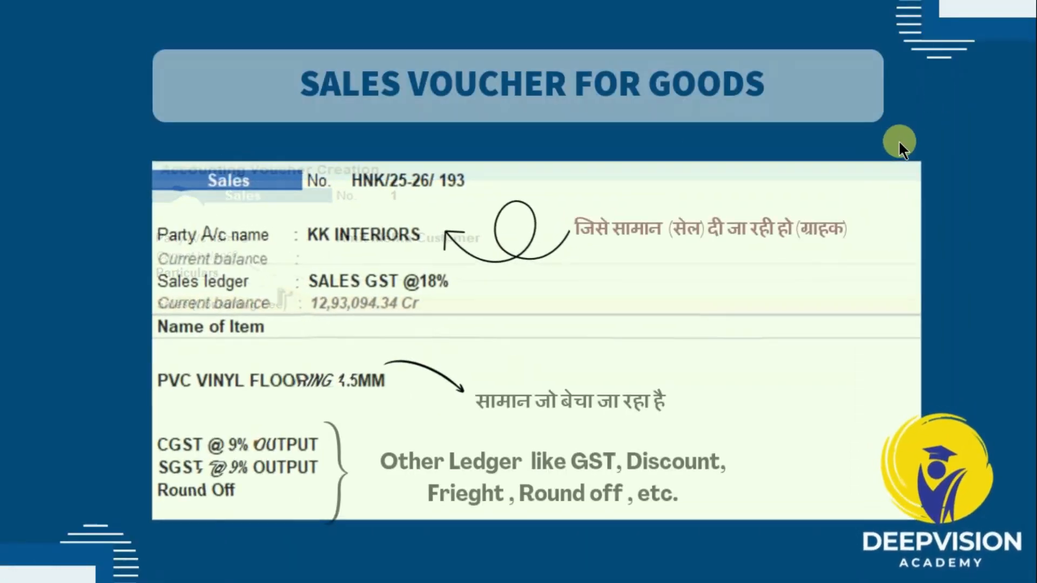